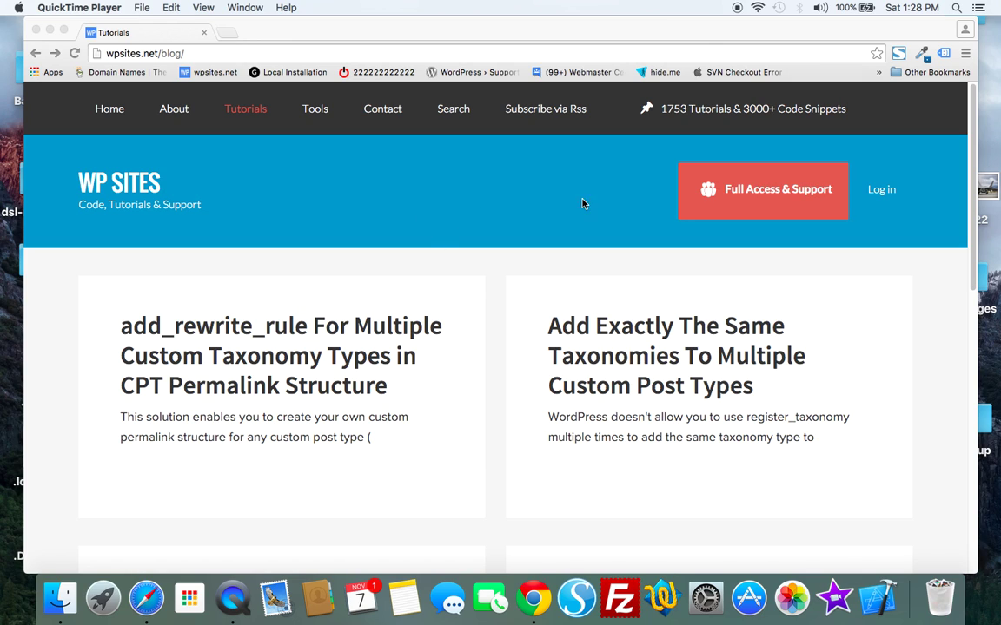
Step: Look through the custom taxonomy and permalink tutorials listed on the WP Sites blog page
{"action": "left_click", "coordinate": [876, 204]}
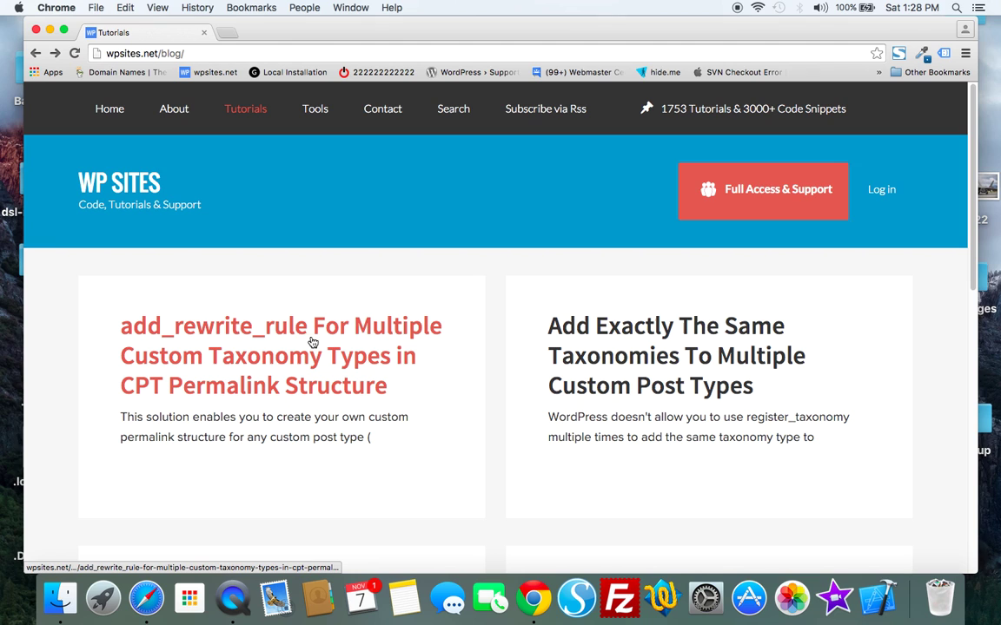
{"action": "left_click_drag", "start_coordinate": [971, 190], "coordinate": [909, 313]}
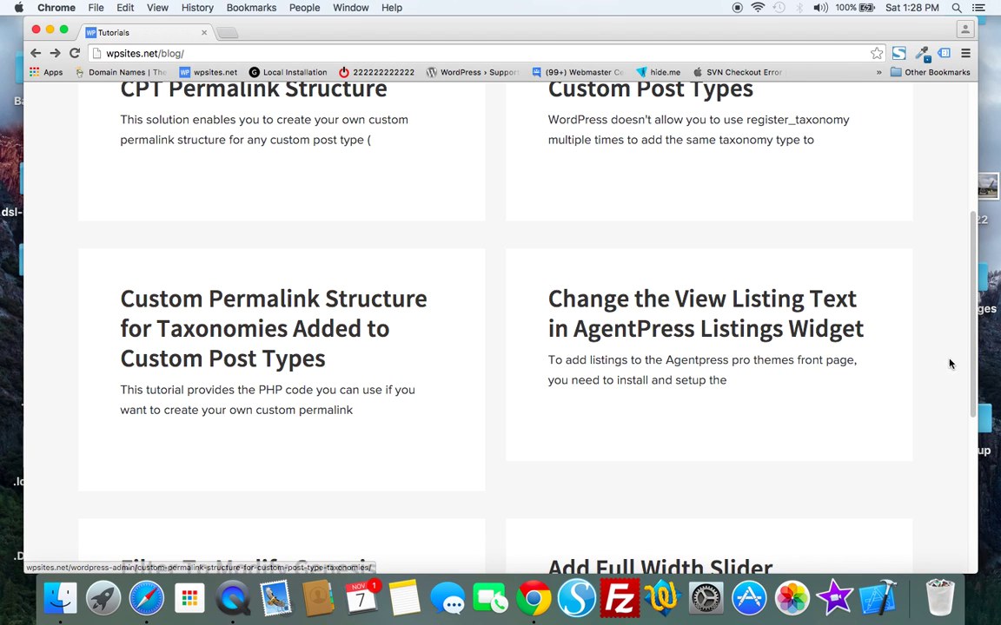
{"action": "scroll", "coordinate": [632, 236], "scroll_direction": "up", "scroll_amount": 4}
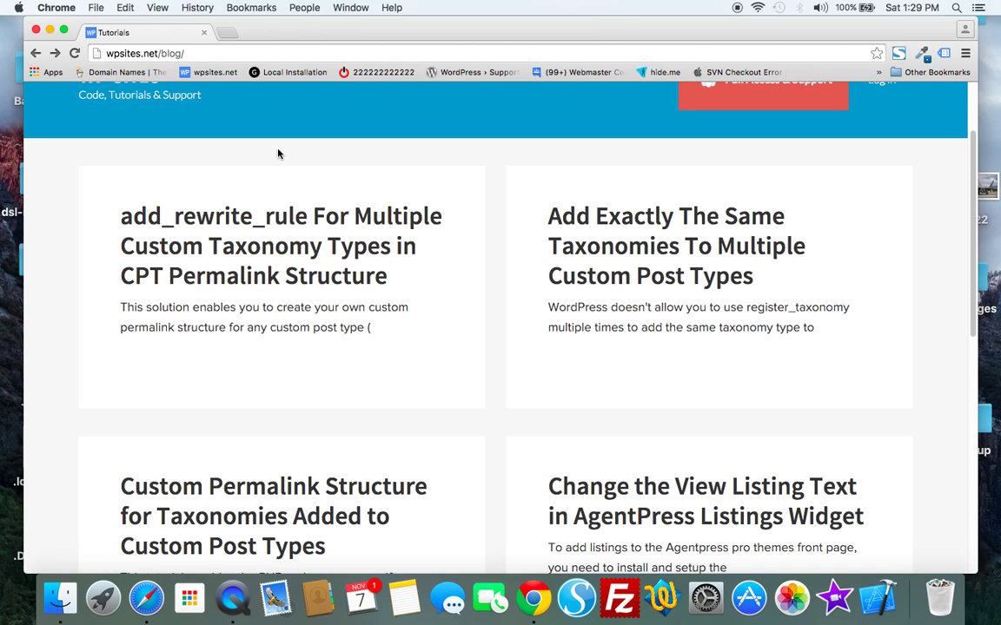
Step: Open the bookmarked local installation and go to its WordPress dashboard
{"action": "left_click", "coordinate": [280, 76]}
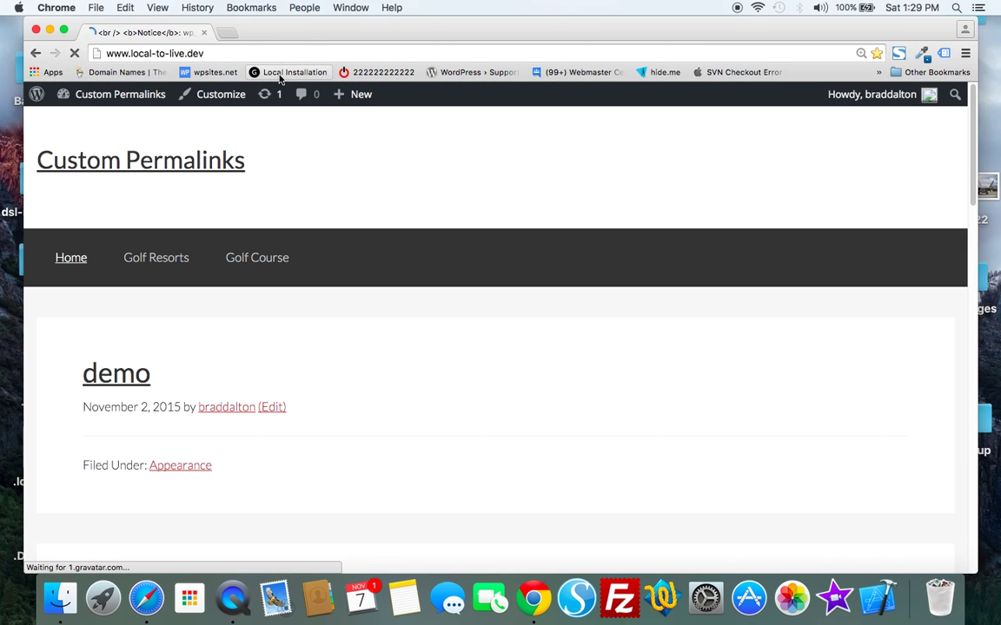
{"action": "mouse_move", "coordinate": [80, 97]}
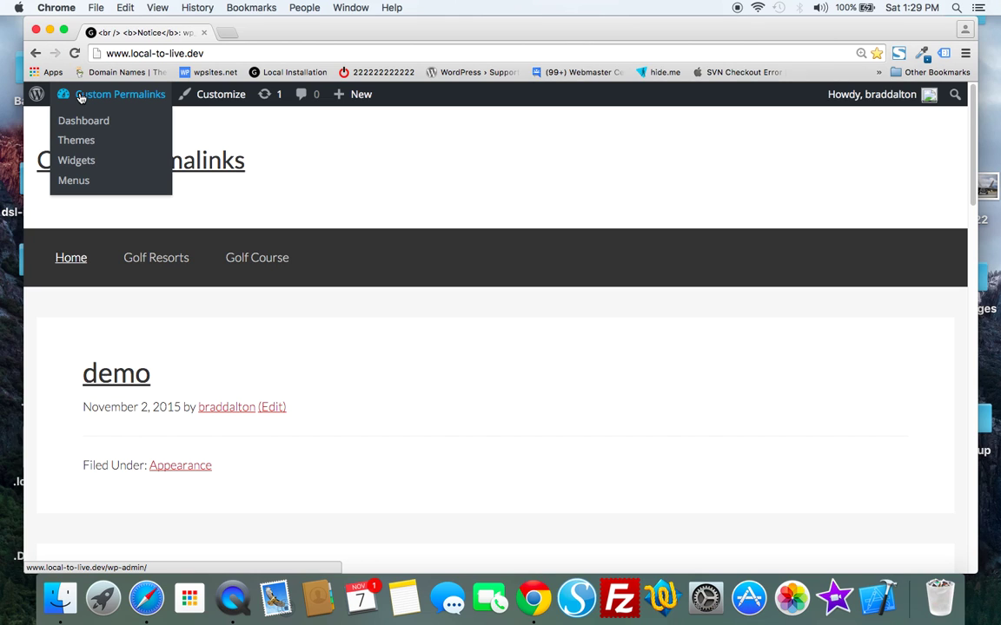
{"action": "left_click", "coordinate": [81, 120]}
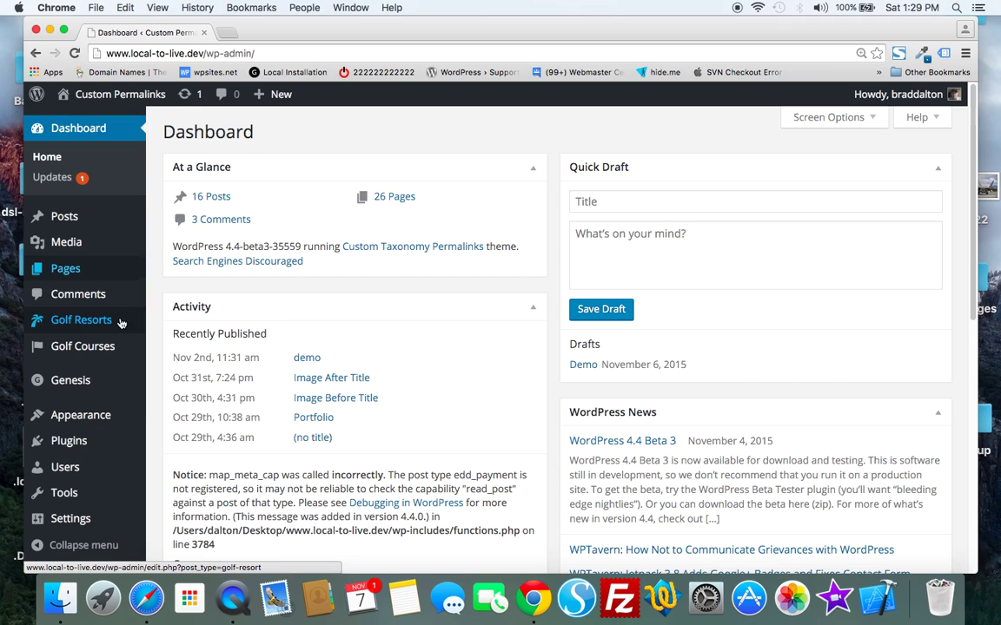
Step: Review the Country terms and the Region terms registered for the Golf Resorts post type
{"action": "mouse_move", "coordinate": [104, 326]}
{"action": "mouse_move", "coordinate": [100, 354]}
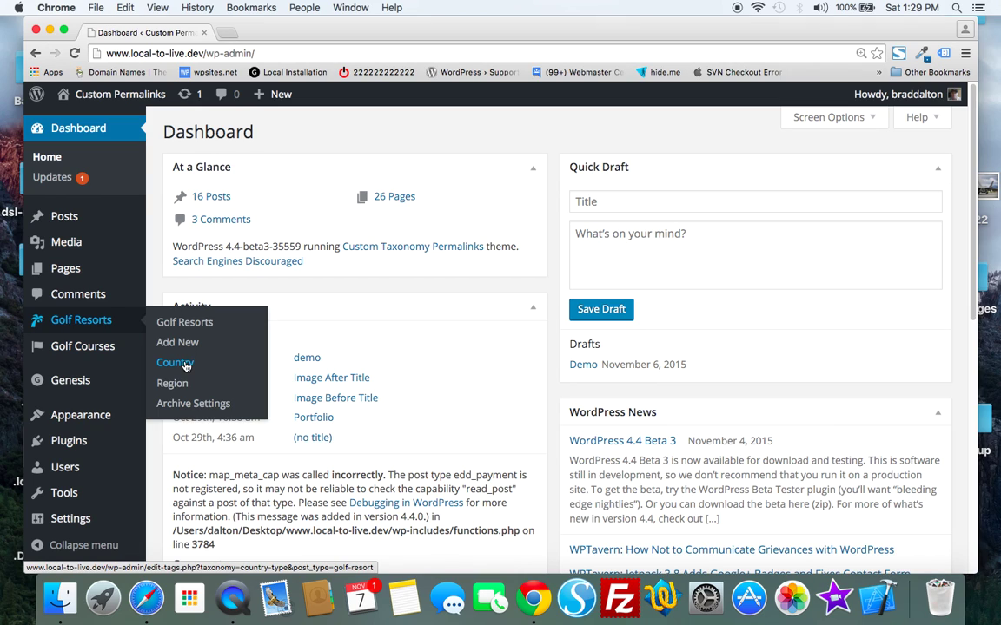
{"action": "left_click", "coordinate": [185, 365]}
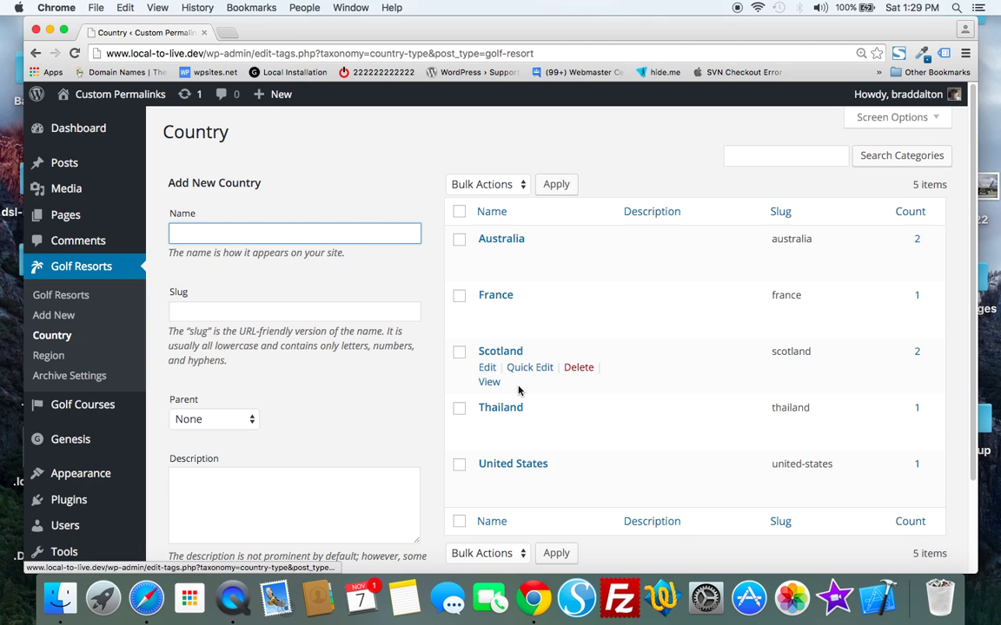
{"action": "left_click", "coordinate": [48, 355]}
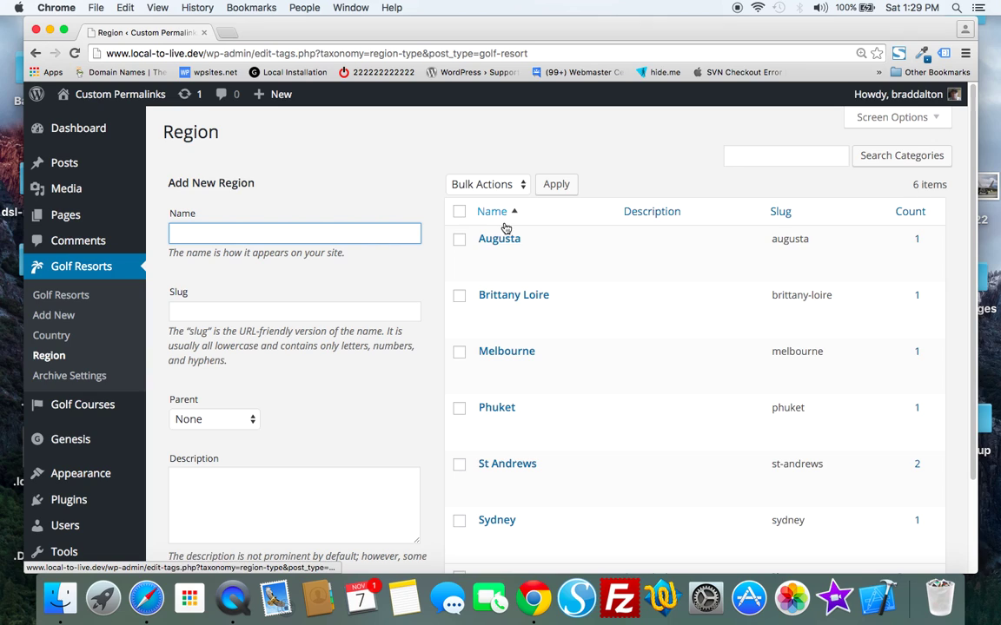
Step: Visit the site's Golf Resorts archive and open the British Open Gold Championships entry
{"action": "left_click", "coordinate": [79, 121]}
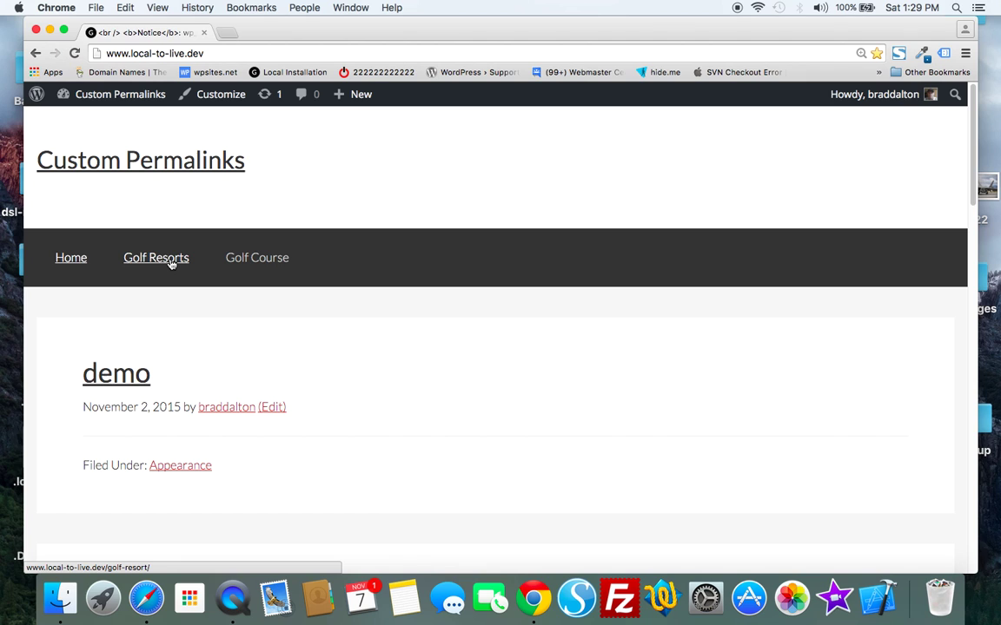
{"action": "left_click", "coordinate": [170, 263]}
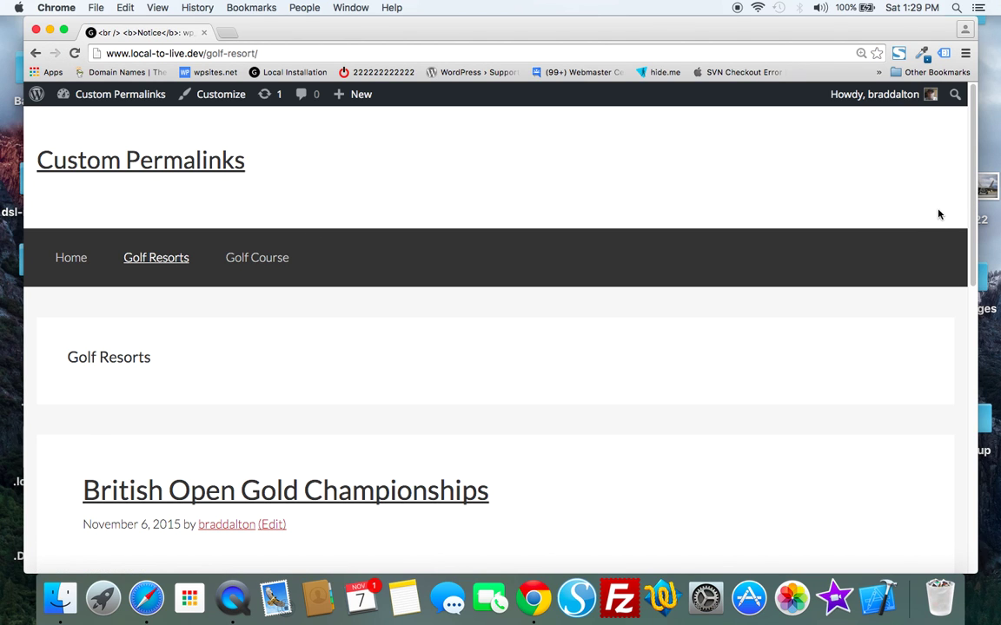
{"action": "left_click_drag", "start_coordinate": [969, 184], "coordinate": [978, 217]}
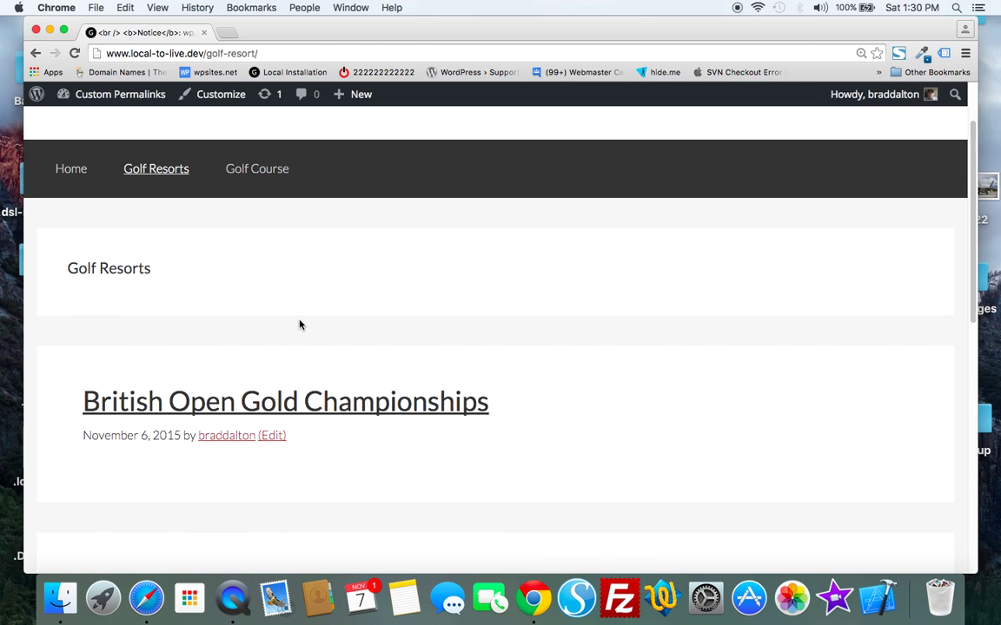
{"action": "left_click", "coordinate": [274, 404]}
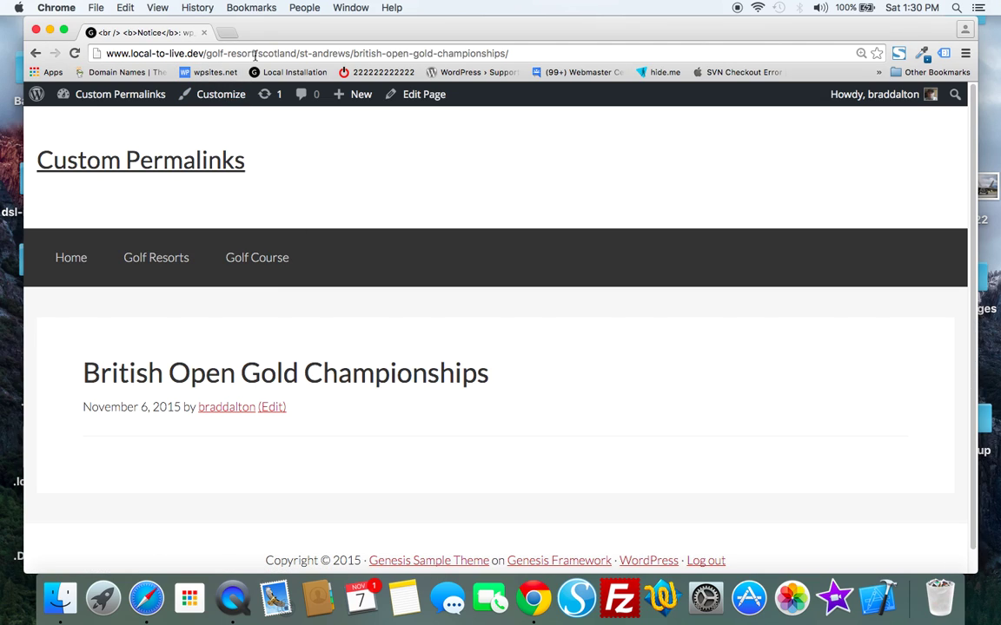
Step: Highlight the golf-resort part of the entry's permalink and reopen the entry from the Golf Resorts archive
{"action": "left_click_drag", "start_coordinate": [257, 54], "coordinate": [208, 54]}
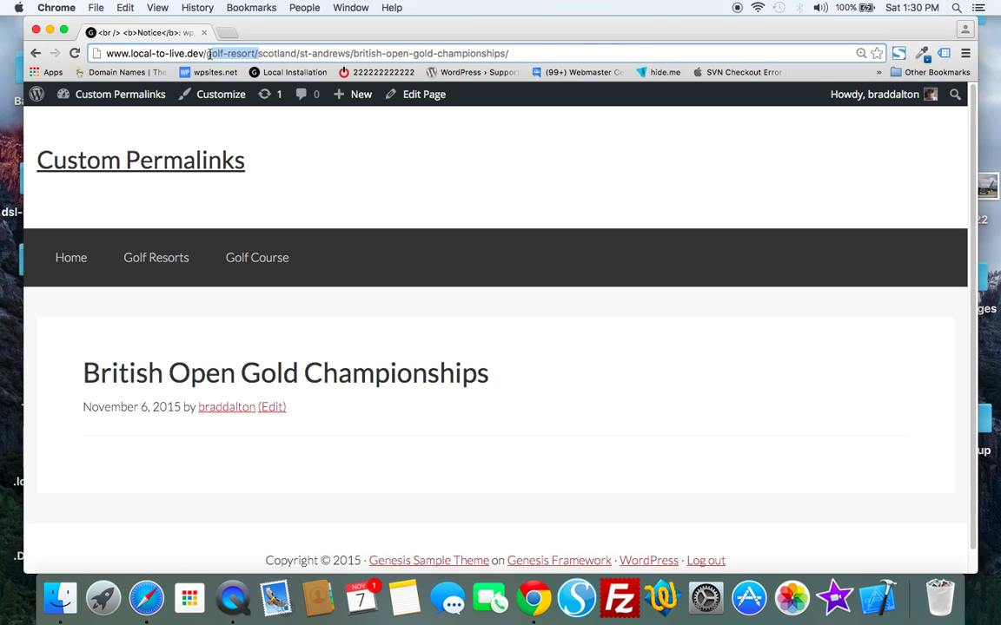
{"action": "left_click", "coordinate": [353, 180]}
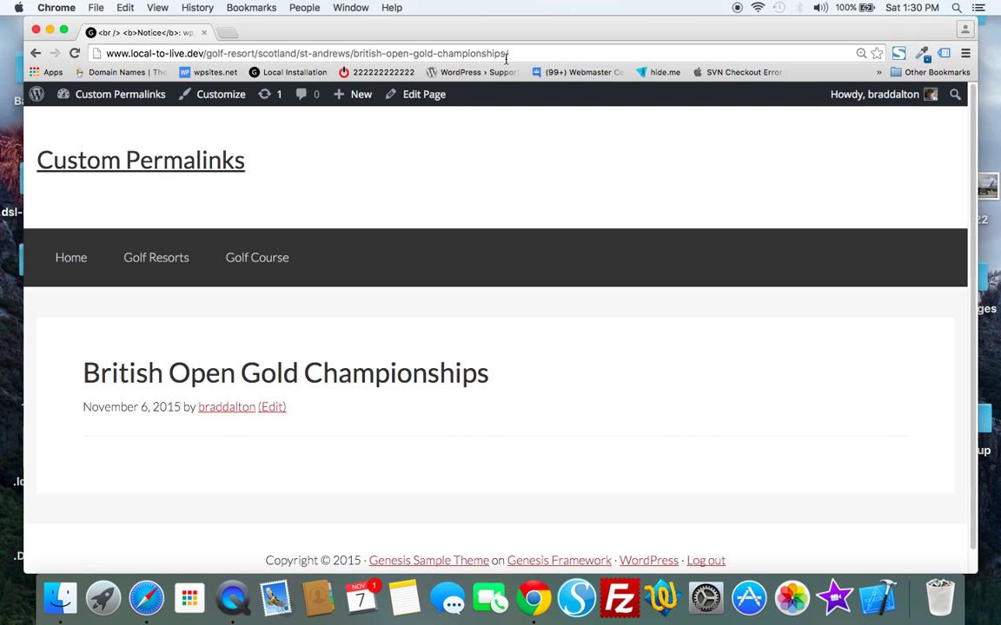
{"action": "left_click", "coordinate": [39, 53]}
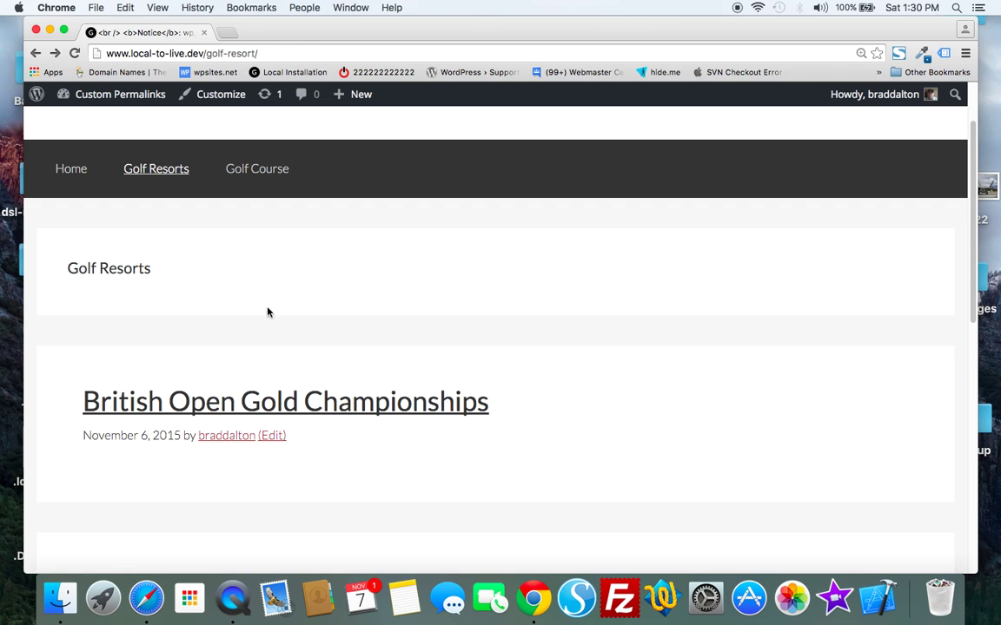
{"action": "left_click", "coordinate": [245, 404]}
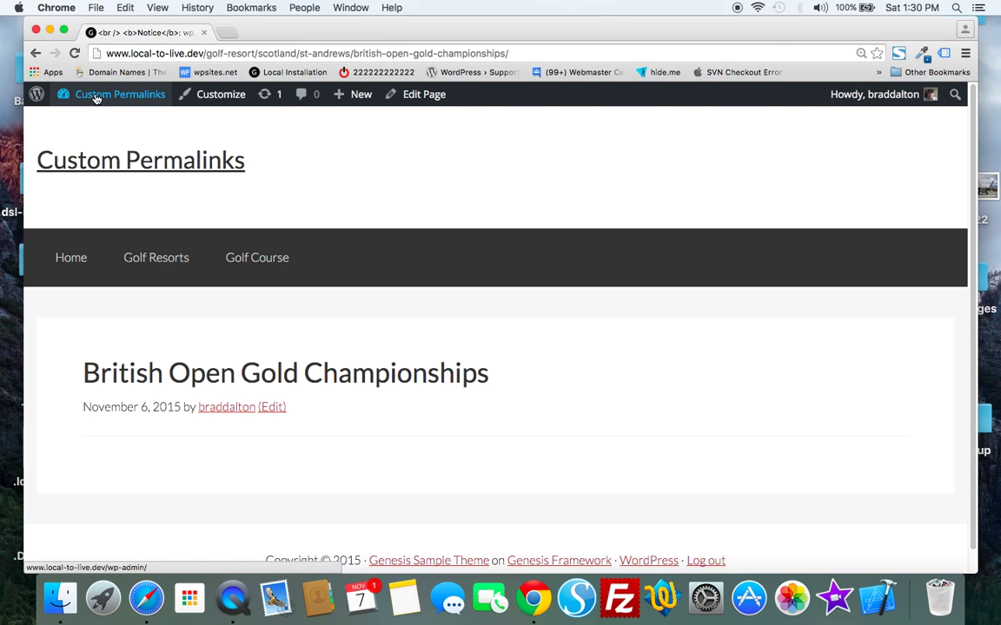
Step: Open the Golf Resorts Region terms in the dashboard and view the Augusta region's archive page
{"action": "mouse_move", "coordinate": [92, 95]}
{"action": "left_click", "coordinate": [83, 123]}
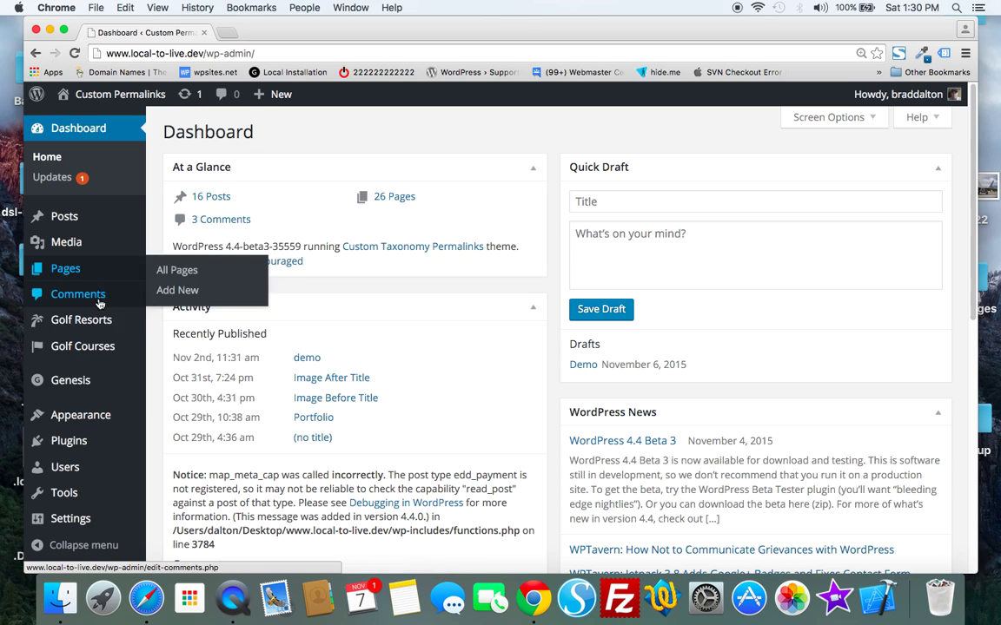
{"action": "mouse_move", "coordinate": [86, 324]}
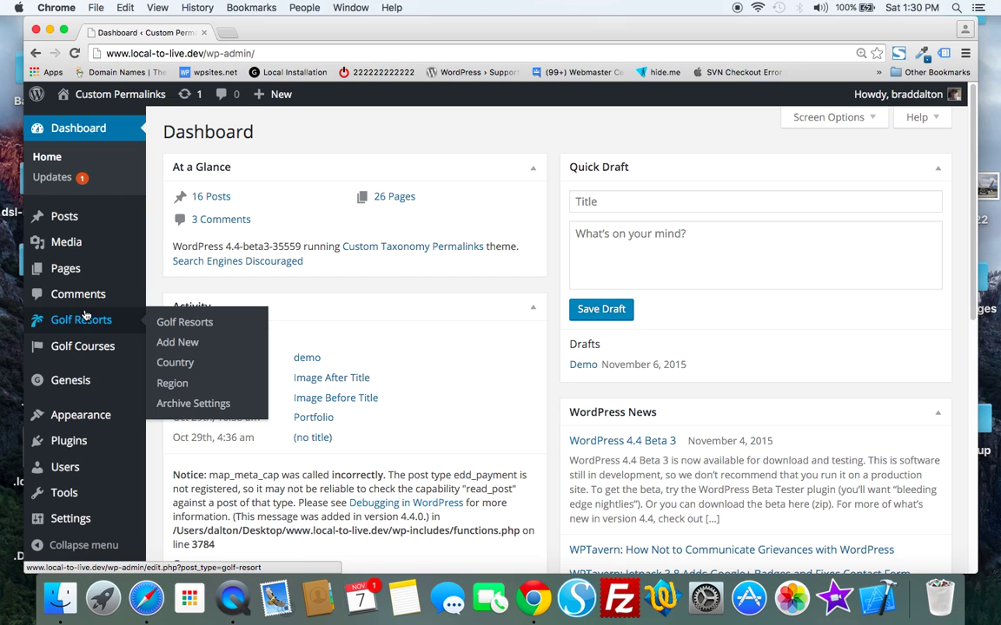
{"action": "left_click", "coordinate": [166, 383]}
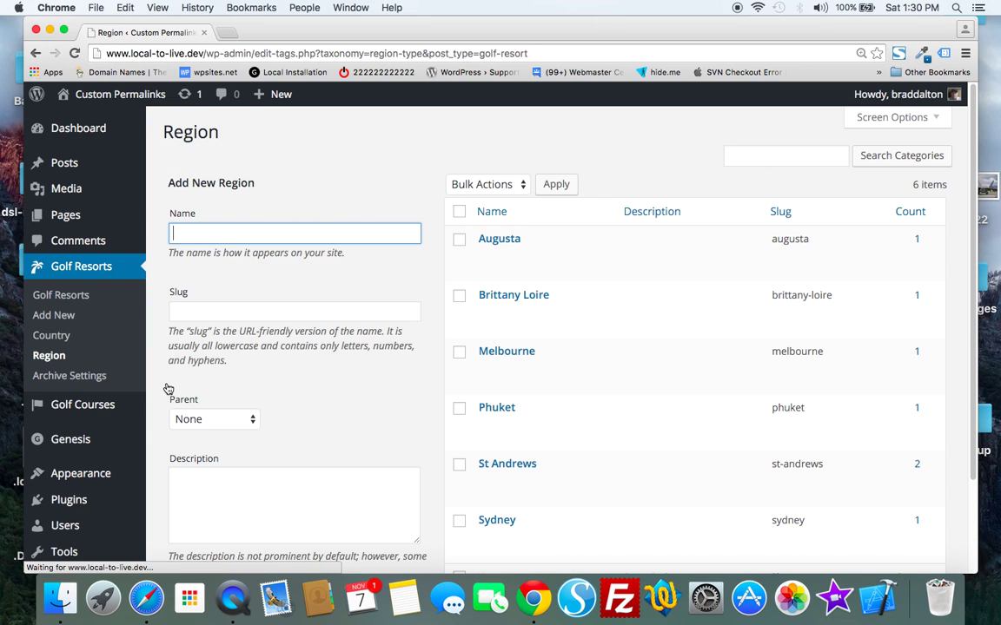
{"action": "mouse_move", "coordinate": [484, 257]}
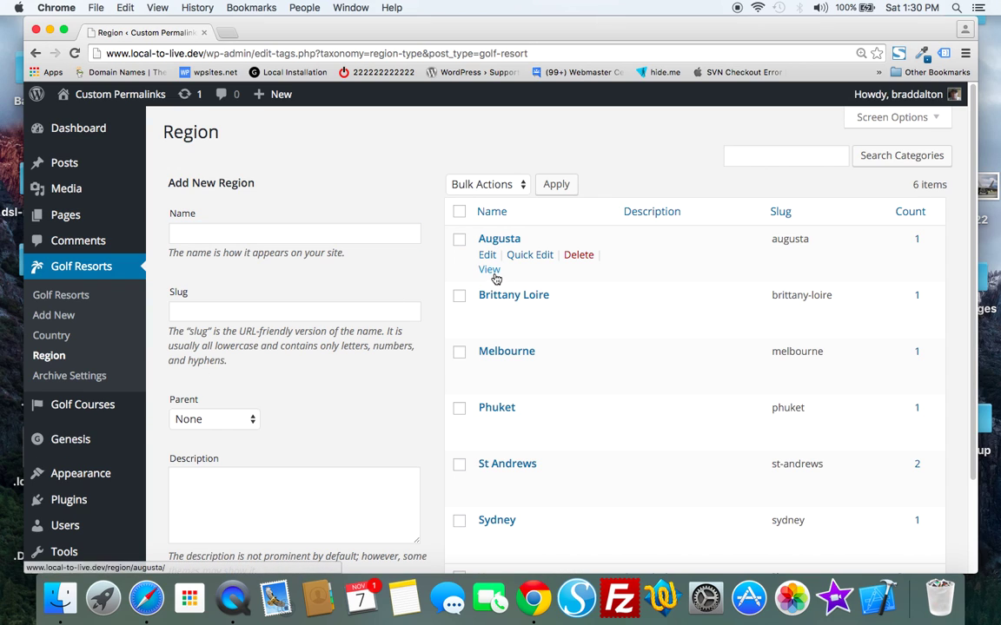
{"action": "left_click", "coordinate": [493, 275]}
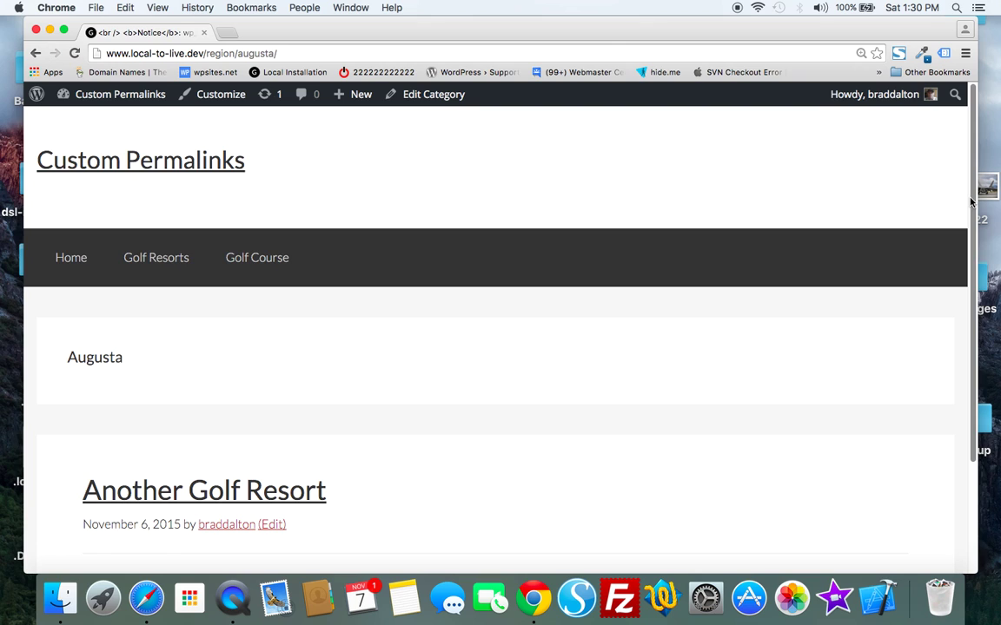
{"action": "scroll", "coordinate": [964, 257], "scroll_direction": "down", "scroll_amount": 4}
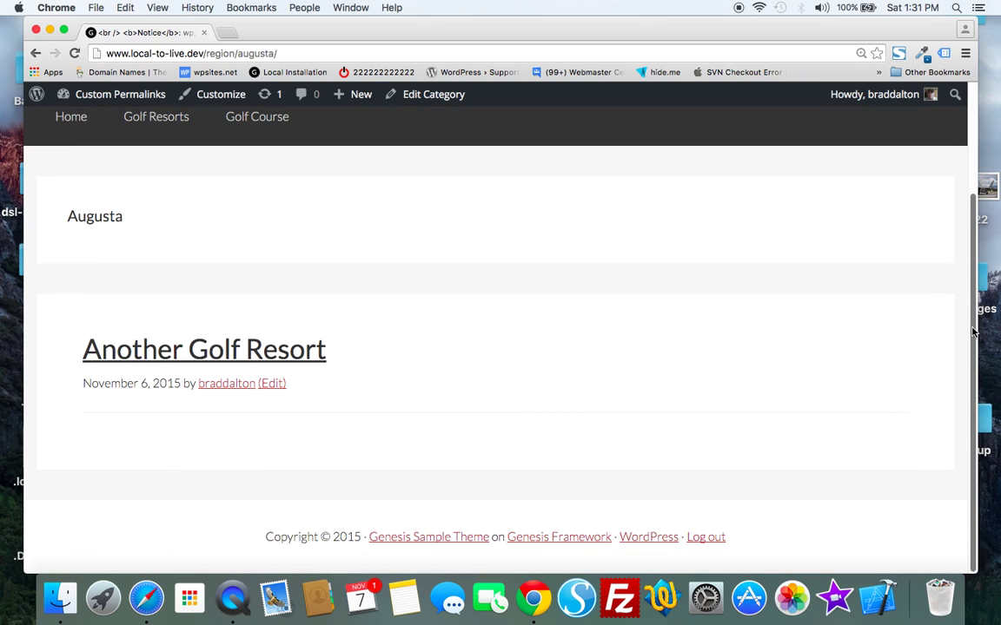
{"action": "scroll", "coordinate": [973, 331], "scroll_direction": "up", "scroll_amount": 2}
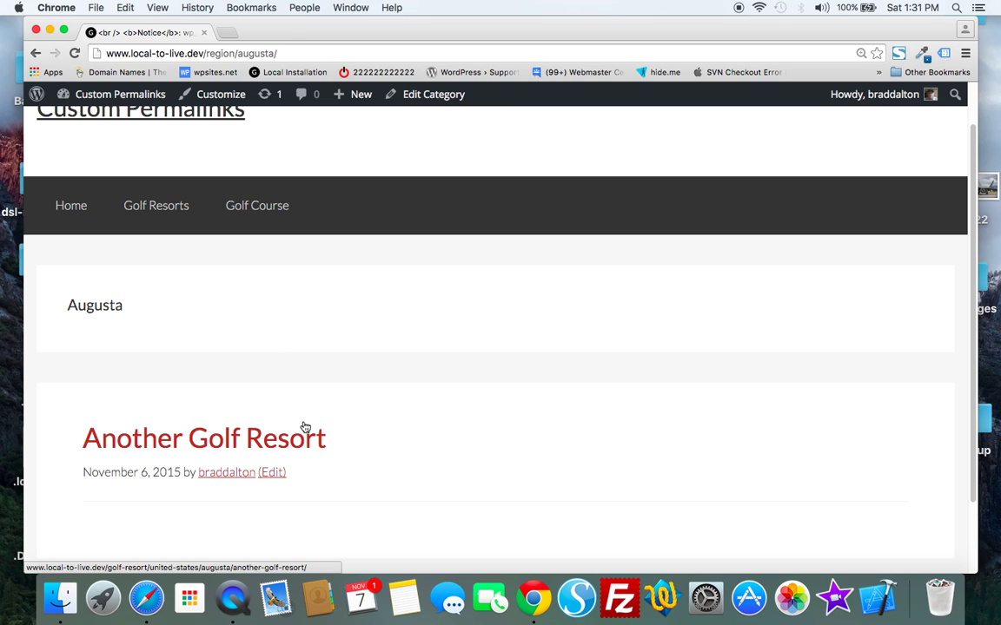
Step: Go back to the Golf Resorts taxonomies and view the archive page of the Country term Australia
{"action": "left_click", "coordinate": [36, 54]}
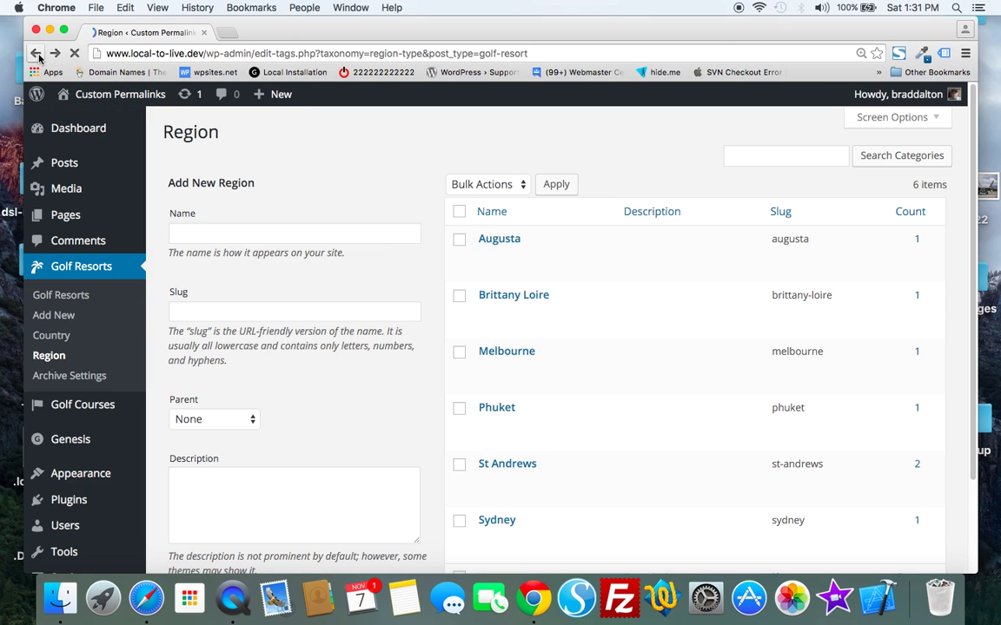
{"action": "left_click", "coordinate": [51, 335]}
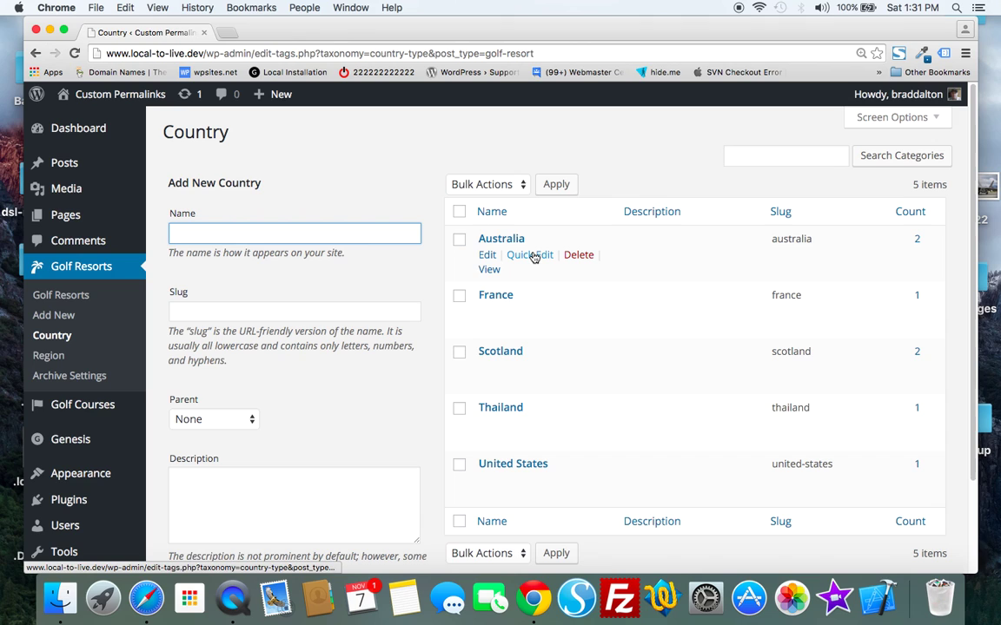
{"action": "left_click", "coordinate": [489, 270]}
{"action": "left_click_drag", "start_coordinate": [971, 178], "coordinate": [965, 368]}
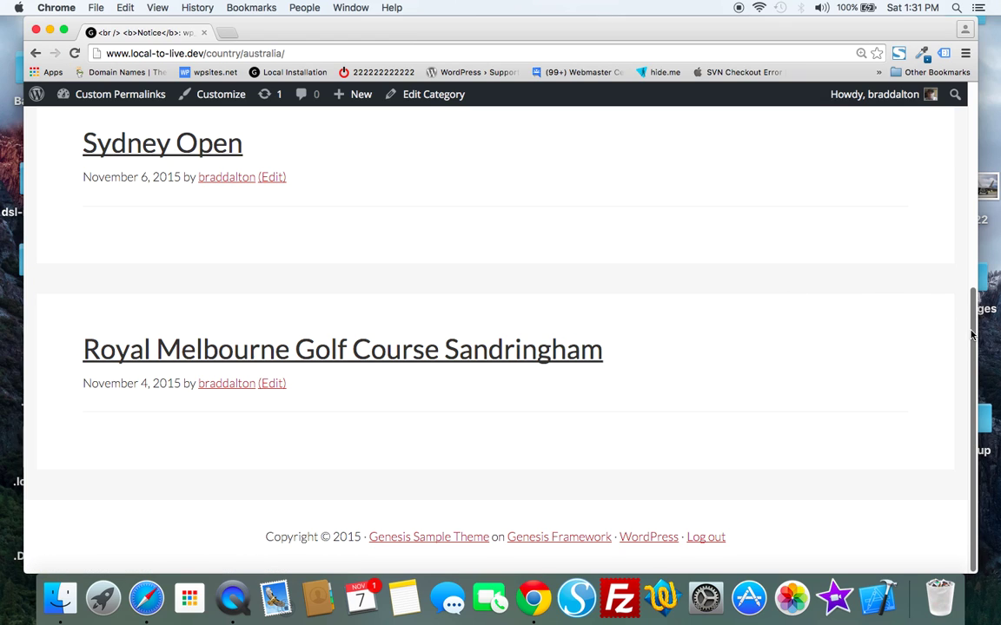
{"action": "scroll", "coordinate": [976, 330], "scroll_direction": "up", "scroll_amount": 3}
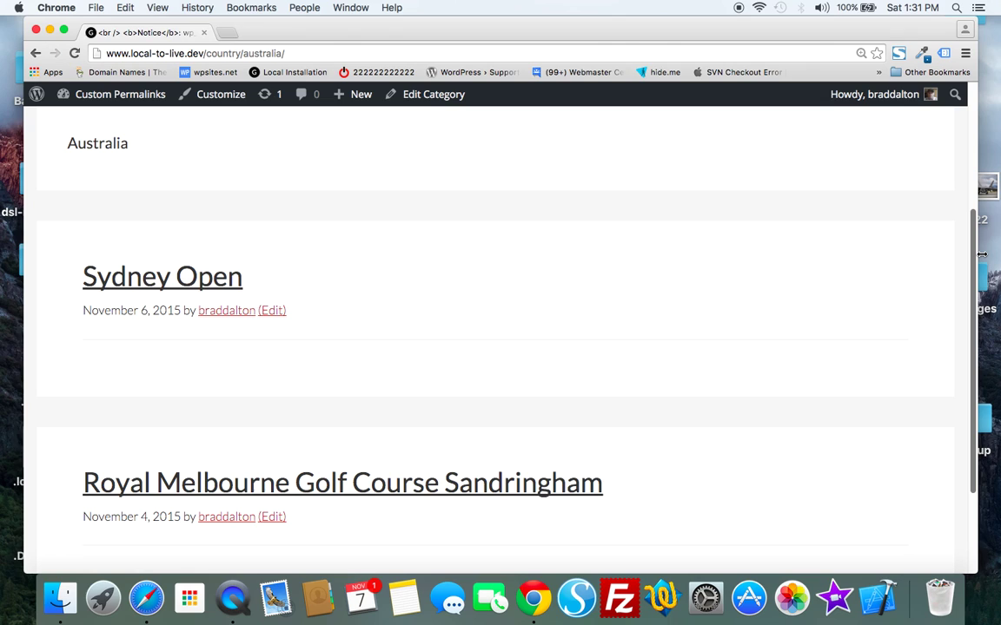
{"action": "scroll", "coordinate": [976, 260], "scroll_direction": "up", "scroll_amount": 2}
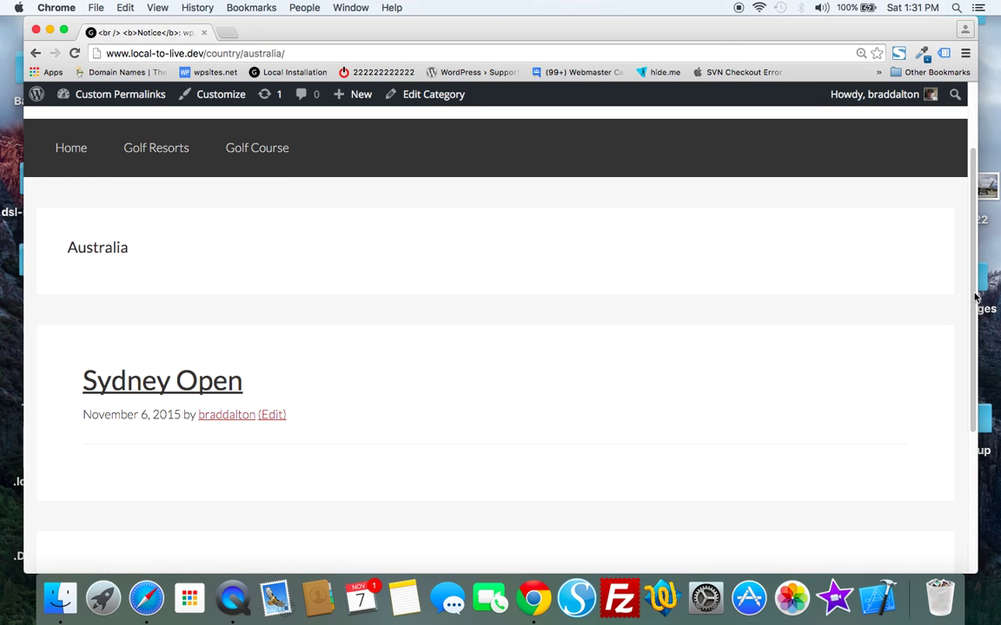
{"action": "scroll", "coordinate": [974, 224], "scroll_direction": "up", "scroll_amount": 3}
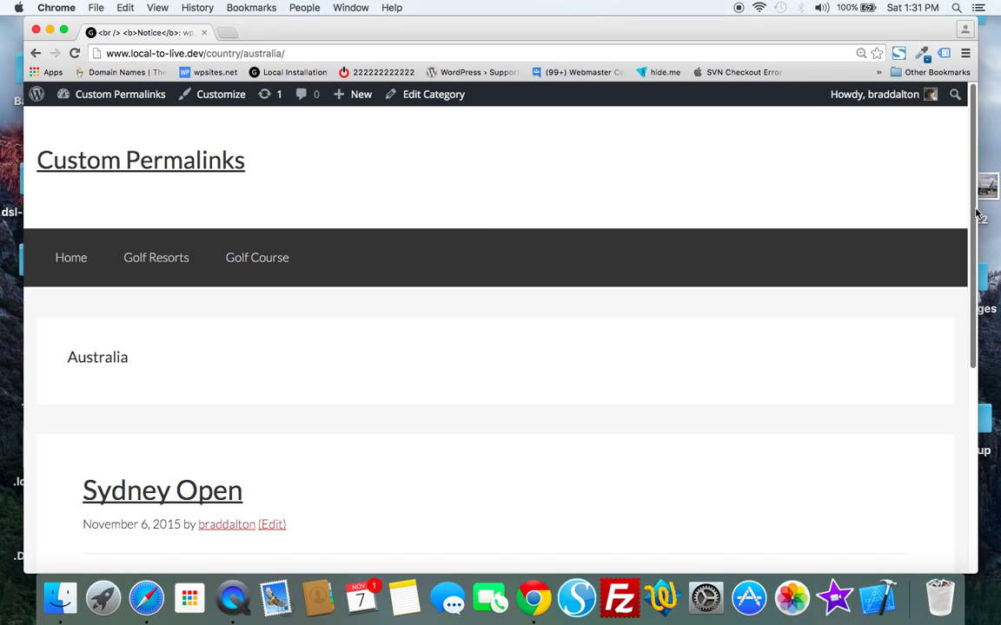
Step: Return to the wpsites.net Tutorials page and look over the permalink and taxonomy tutorials
{"action": "left_click", "coordinate": [211, 75]}
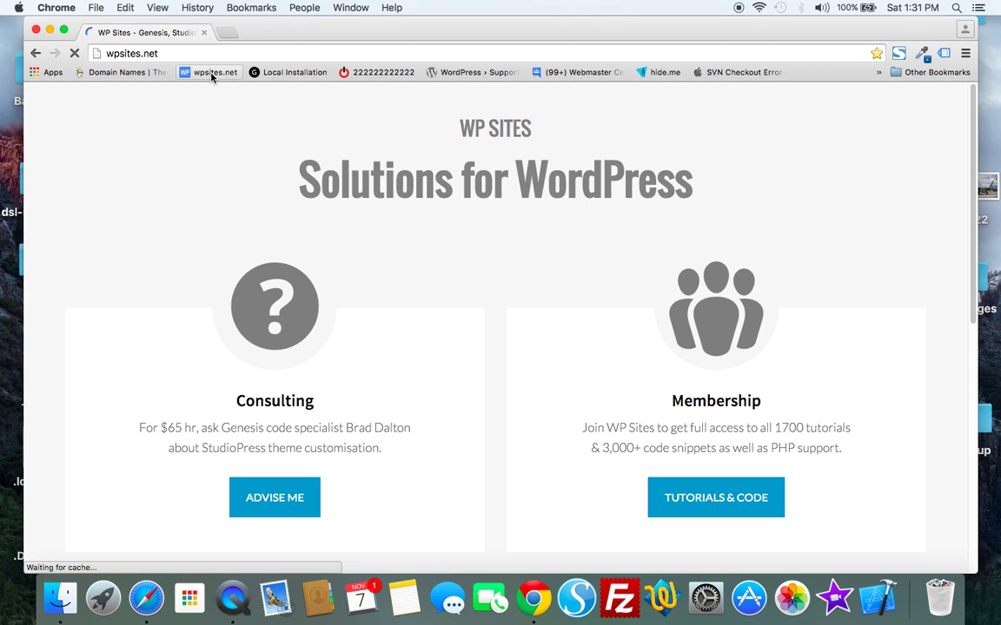
{"action": "left_click", "coordinate": [660, 504]}
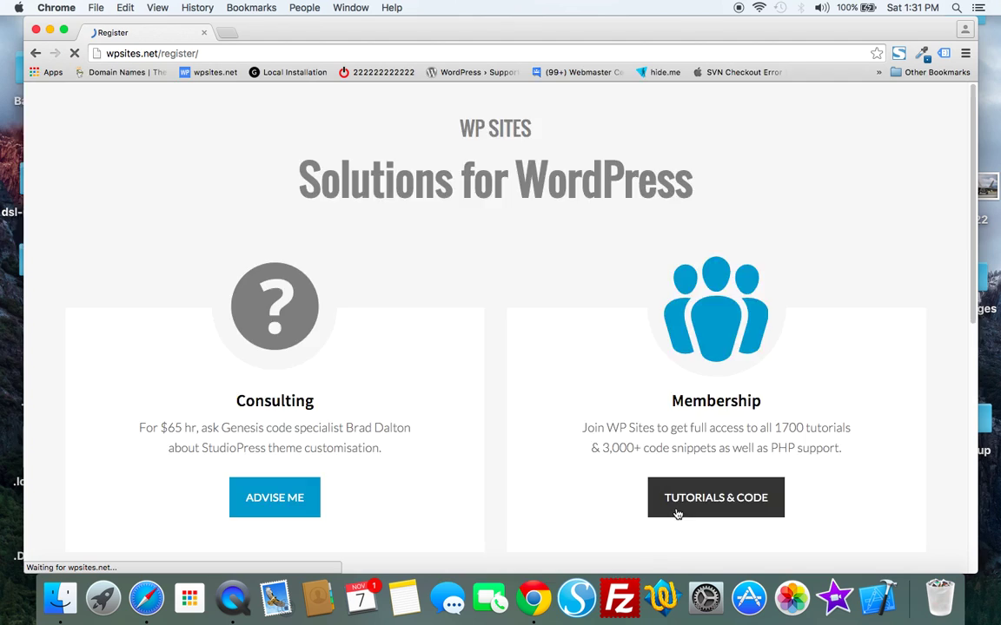
{"action": "left_click", "coordinate": [245, 109]}
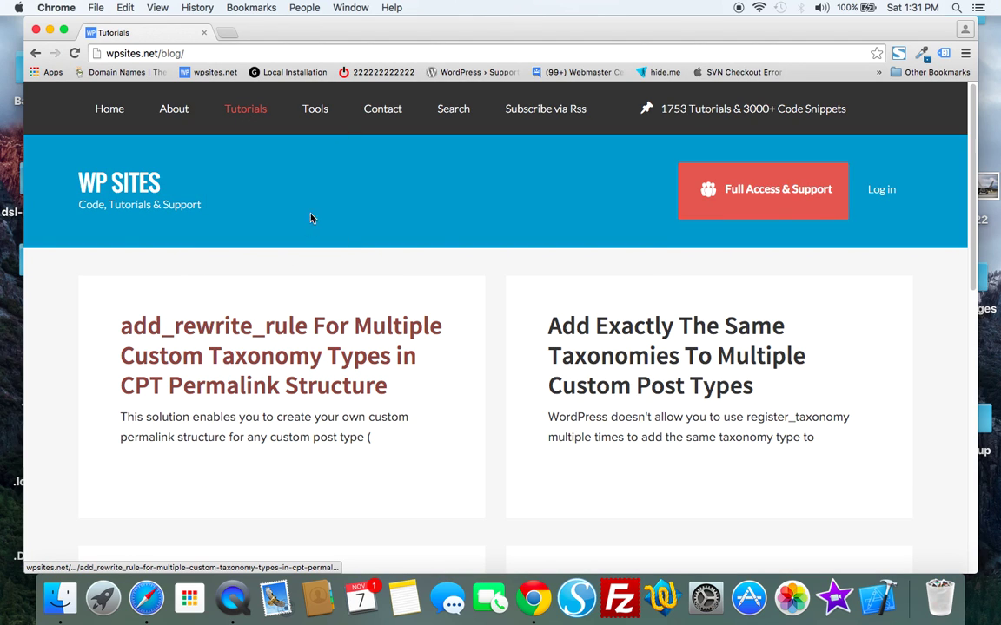
{"action": "scroll", "coordinate": [976, 275], "scroll_direction": "down", "scroll_amount": 5}
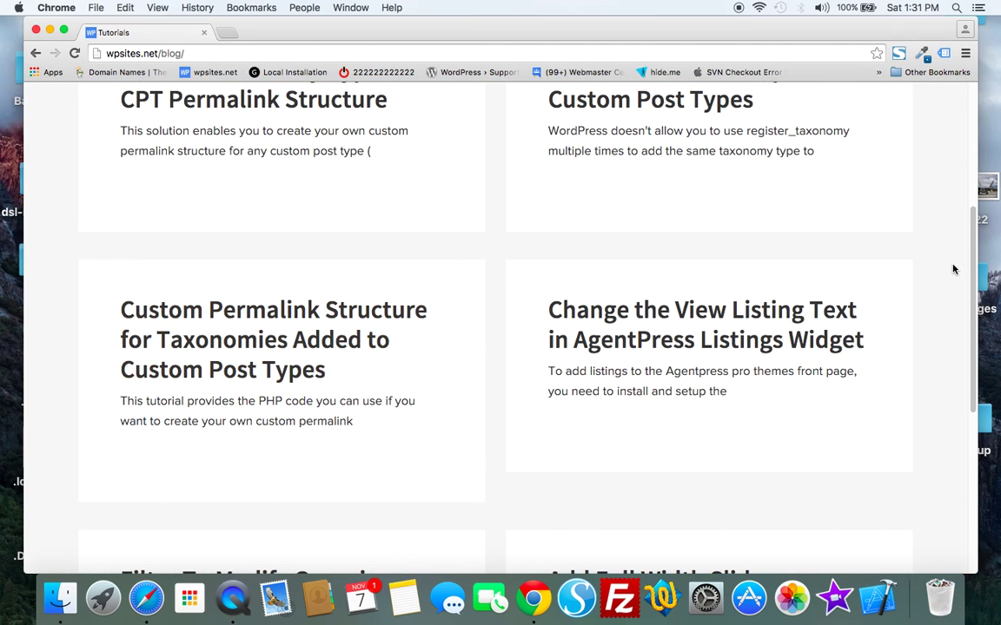
{"action": "left_click_drag", "start_coordinate": [968, 268], "coordinate": [965, 161]}
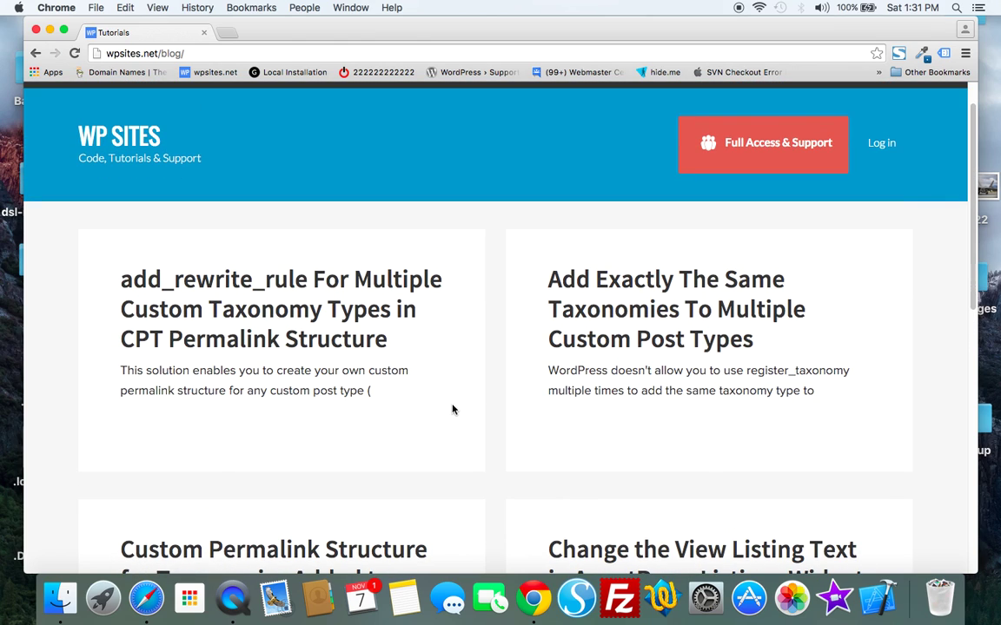